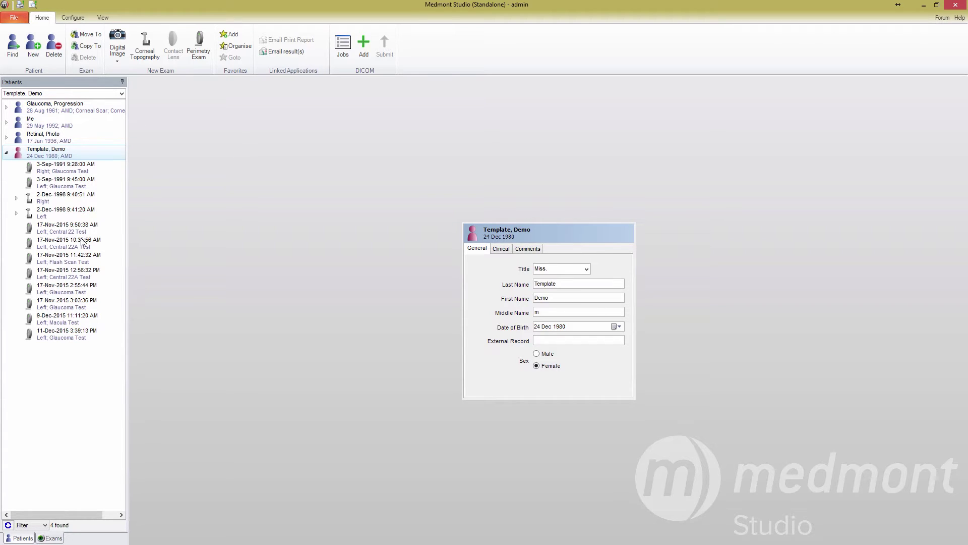
Step: View the 17-Nov-2015 2:55:44 PM exam, then the 3-Sep-1991 9:45 AM left-eye Glaucoma Test
{"action": "left_click", "coordinate": [57, 288]}
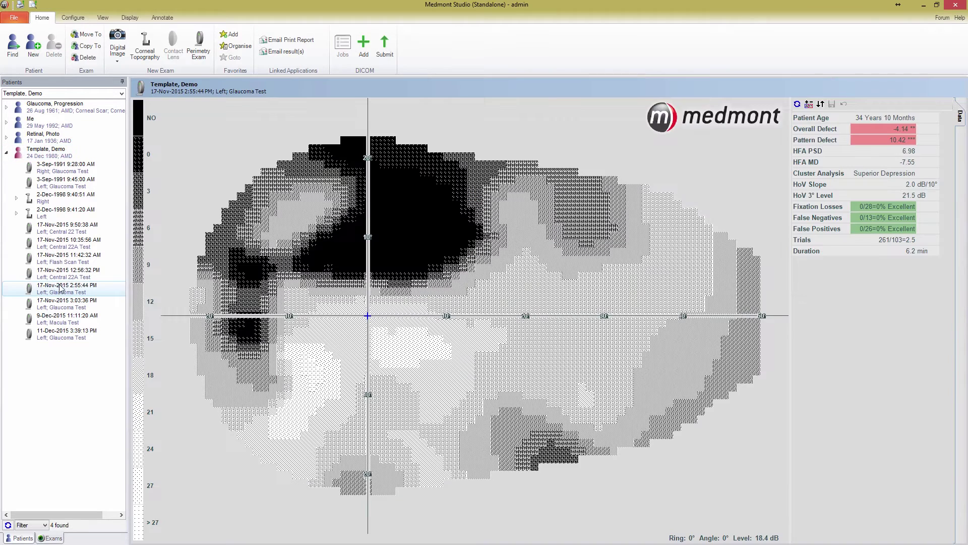
{"action": "left_click", "coordinate": [60, 189]}
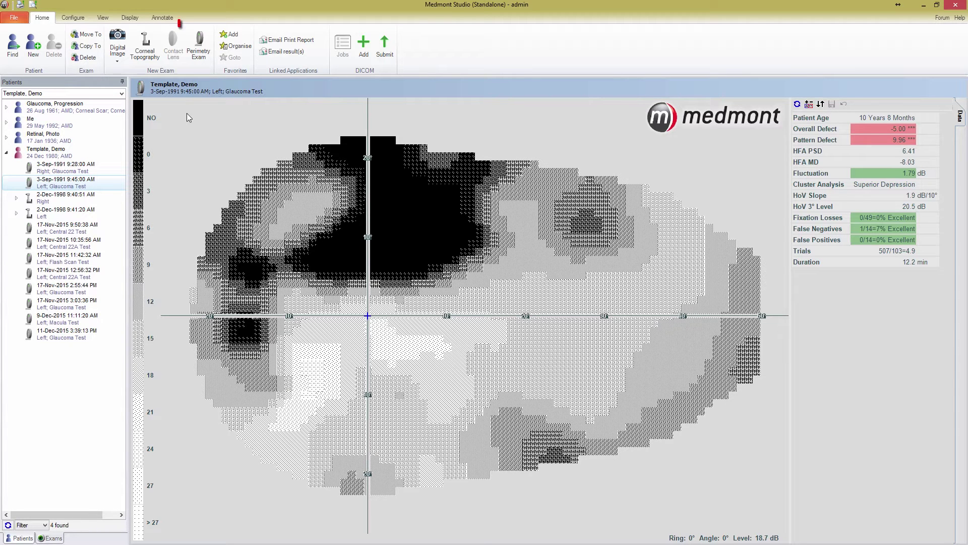
Step: Start a new perimetry exam on the Simulator instrument and load the Central 22A Test
{"action": "left_click", "coordinate": [200, 55]}
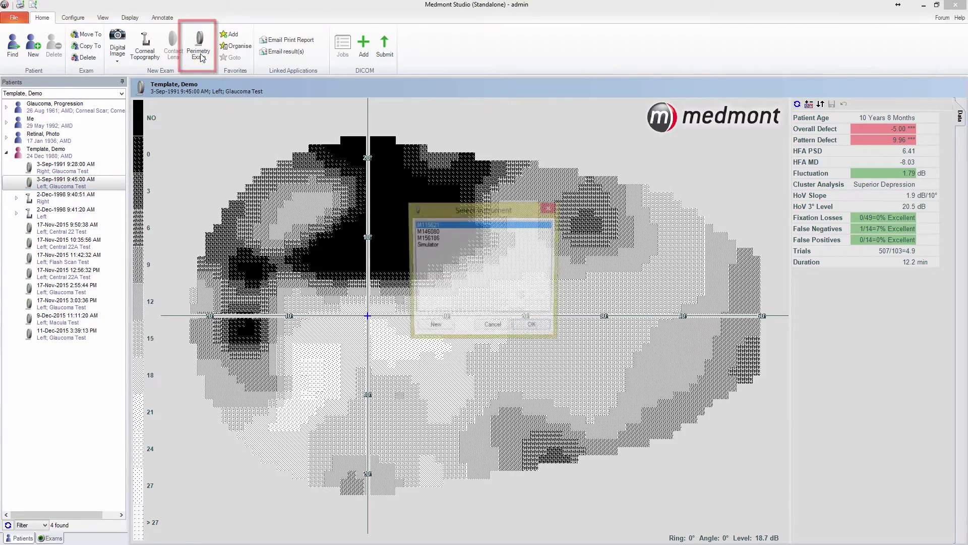
{"action": "left_click", "coordinate": [430, 245]}
{"action": "double_click", "coordinate": [430, 245]}
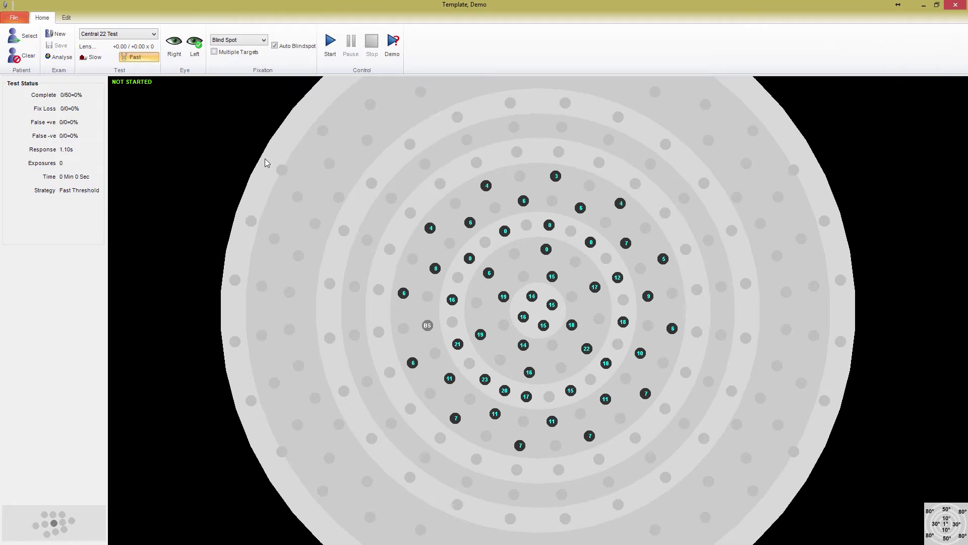
{"action": "left_click", "coordinate": [132, 37]}
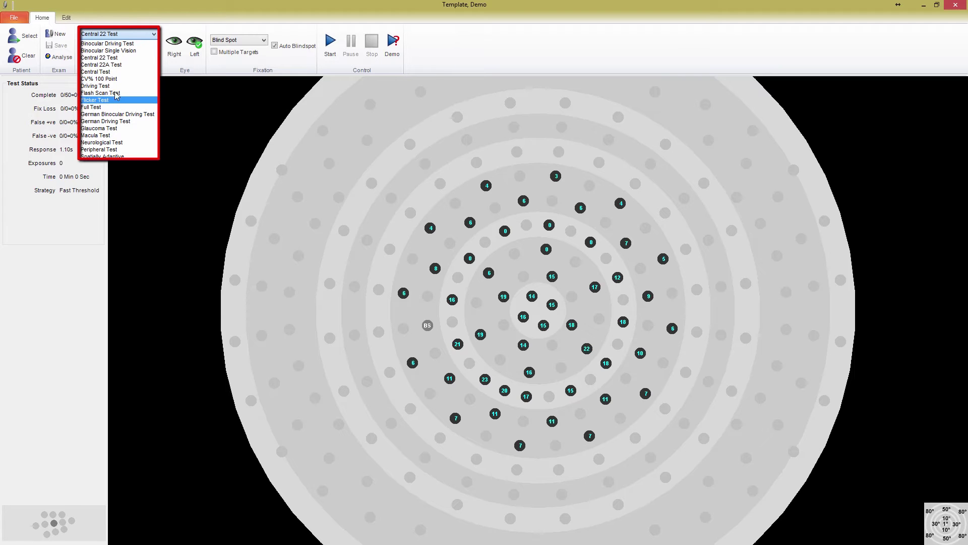
{"action": "left_click", "coordinate": [115, 65]}
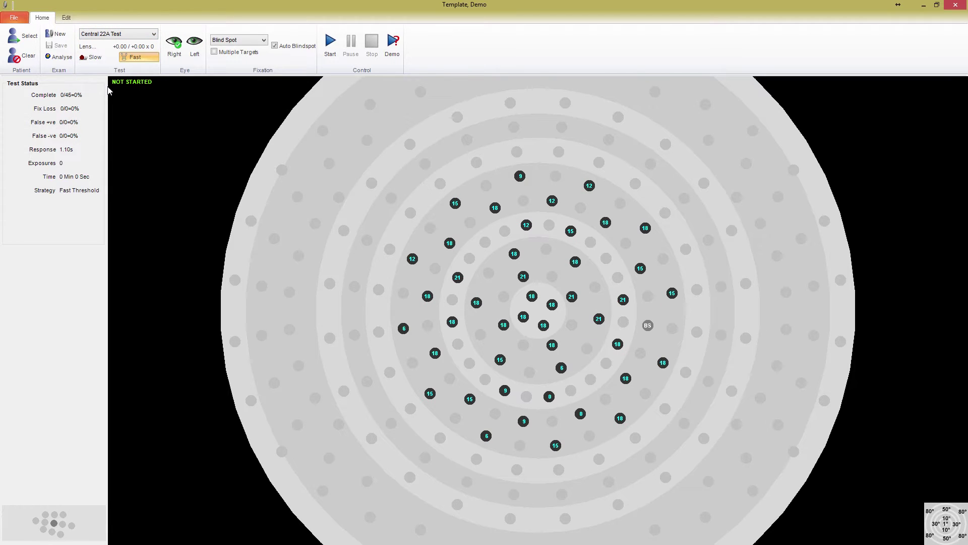
Step: Open the Central 22A Test Settings and enlarge the dialog to fill most of the screen
{"action": "left_click", "coordinate": [67, 20]}
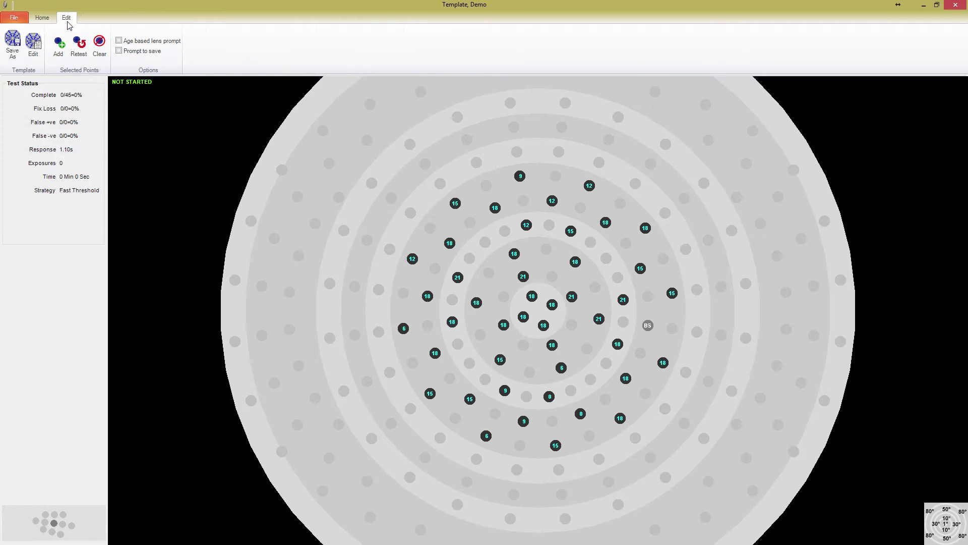
{"action": "left_click", "coordinate": [32, 44]}
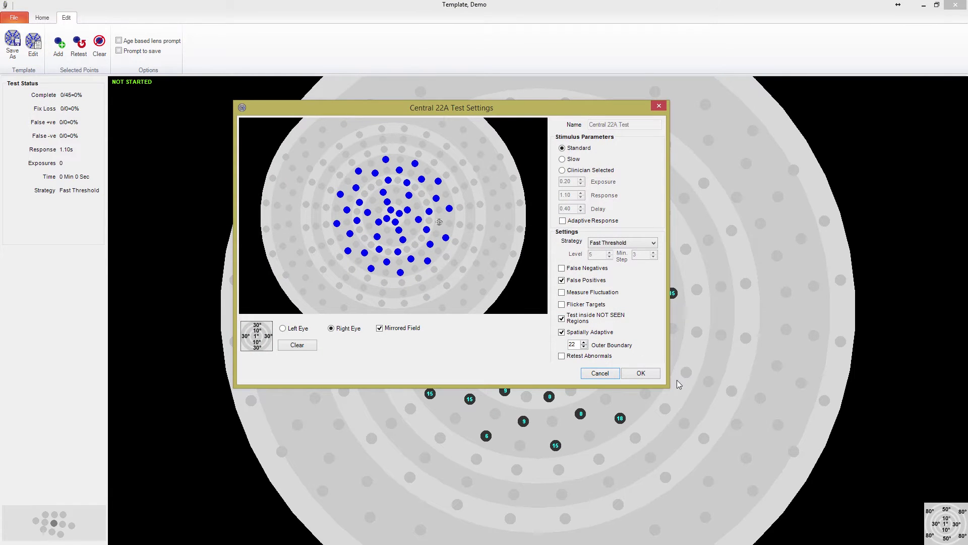
{"action": "left_click_drag", "start_coordinate": [666, 387], "coordinate": [838, 510]}
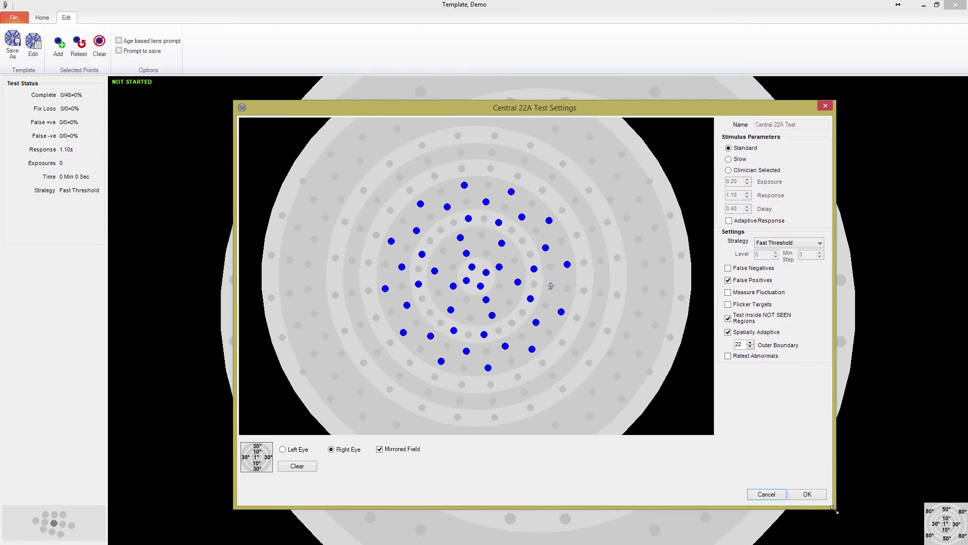
{"action": "left_click_drag", "start_coordinate": [499, 107], "coordinate": [452, 77]}
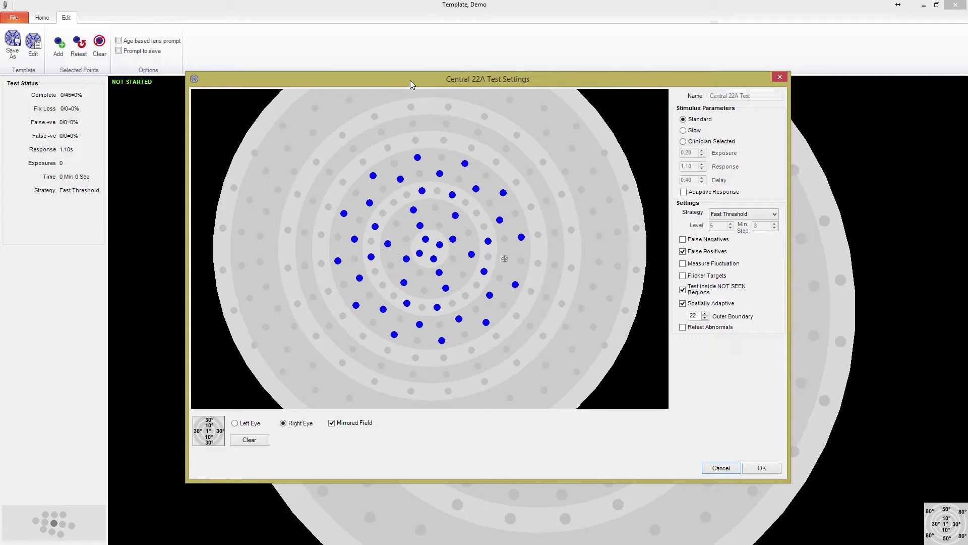
{"action": "left_click_drag", "start_coordinate": [410, 80], "coordinate": [333, 86]}
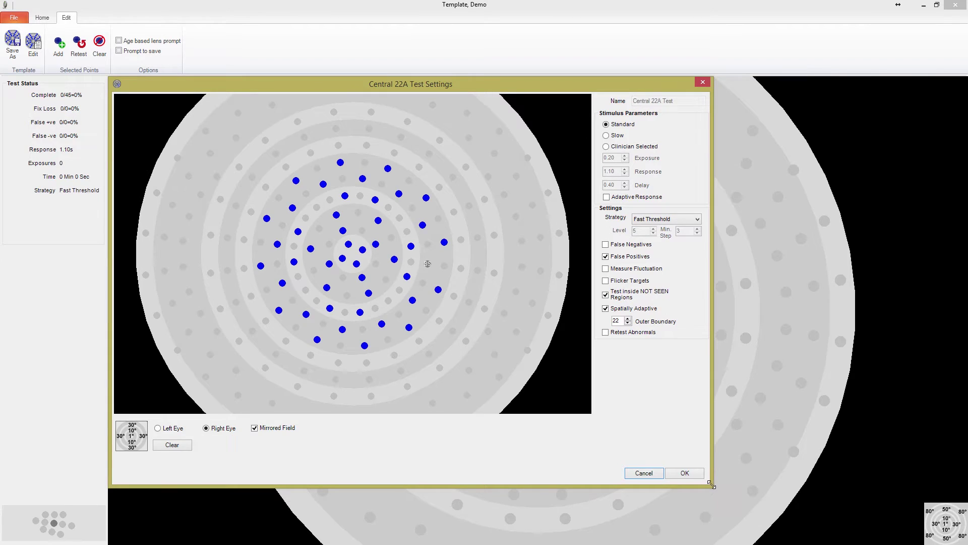
{"action": "left_click_drag", "start_coordinate": [712, 484], "coordinate": [966, 542]}
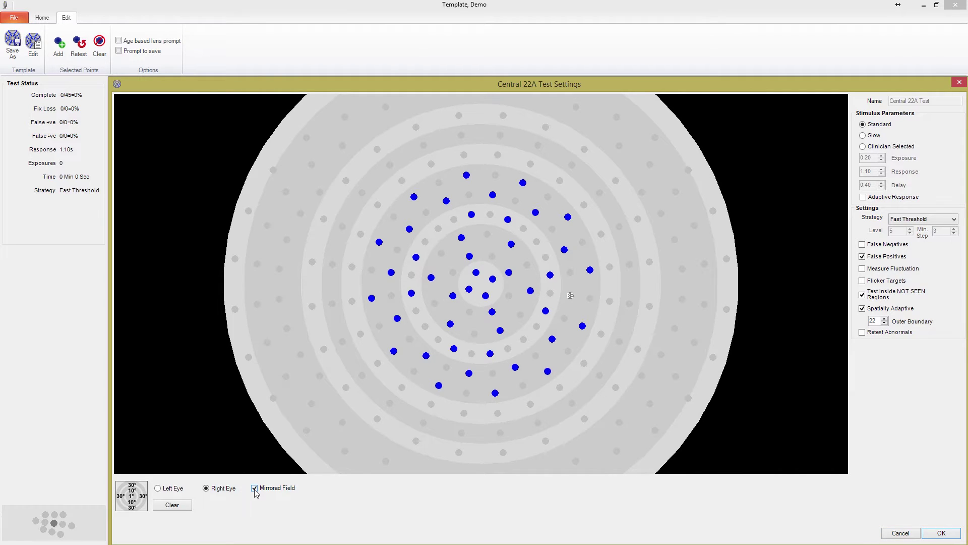
Step: Add two left-eye points, then turn mirroring off and add two upper-right points for the right eye
{"action": "left_click", "coordinate": [172, 491]}
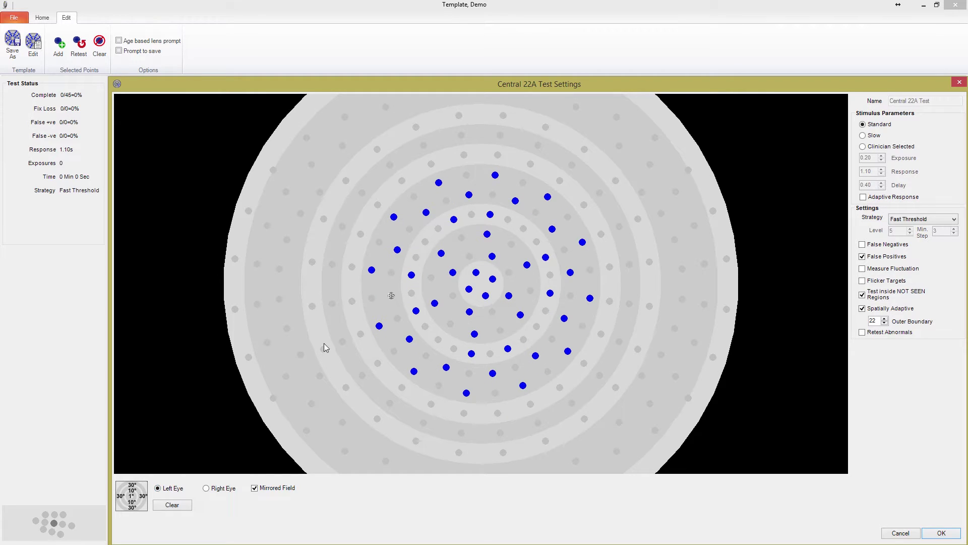
{"action": "left_click", "coordinate": [363, 194]}
{"action": "left_click", "coordinate": [333, 264]}
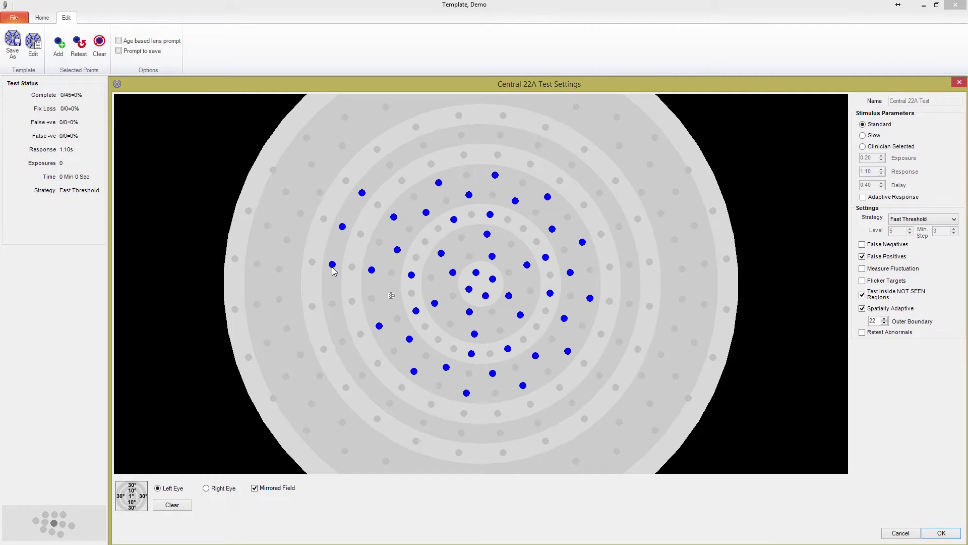
{"action": "left_click", "coordinate": [215, 489]}
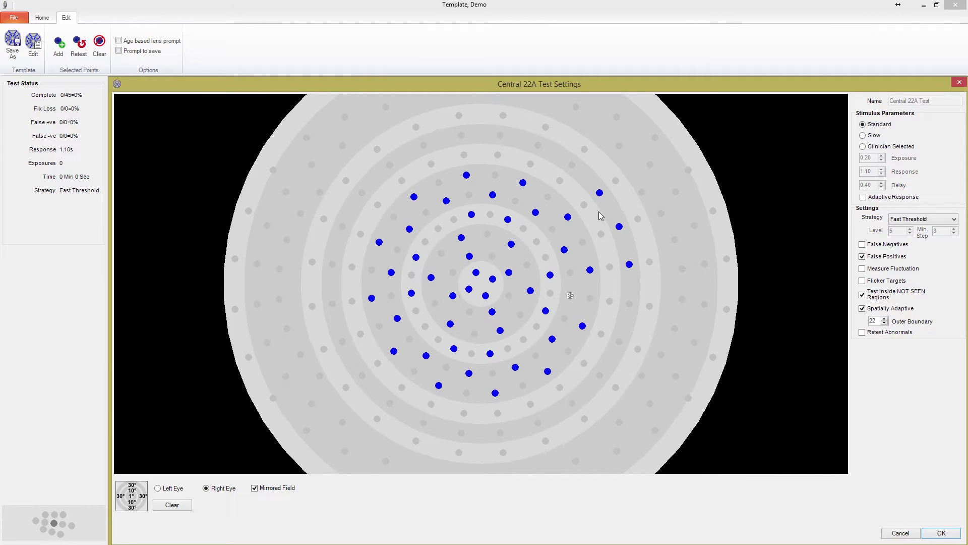
{"action": "left_click", "coordinate": [255, 488]}
{"action": "left_click", "coordinate": [585, 150]}
{"action": "left_click", "coordinate": [546, 127]}
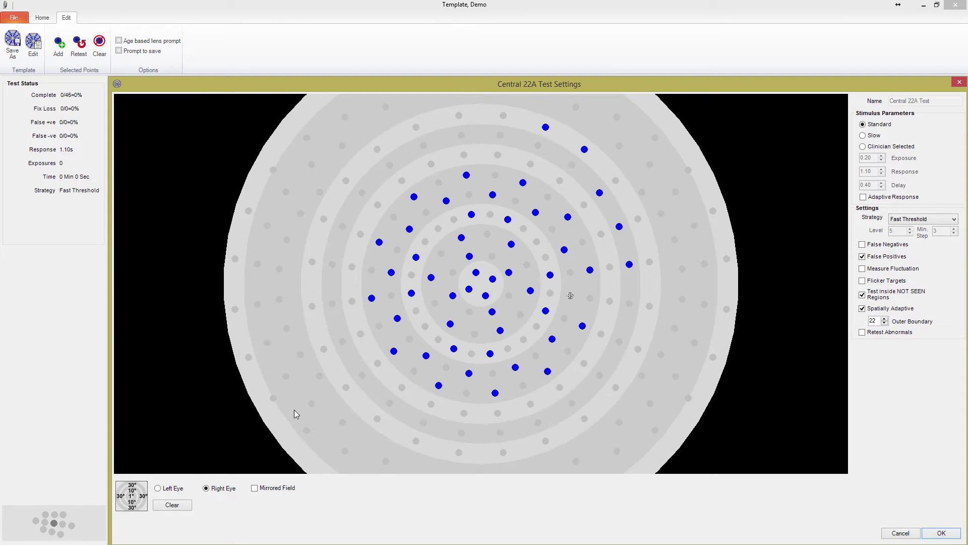
Step: Add four upper-left outer points for the left eye, then re-enable mirroring and show the right eye
{"action": "left_click", "coordinate": [157, 488]}
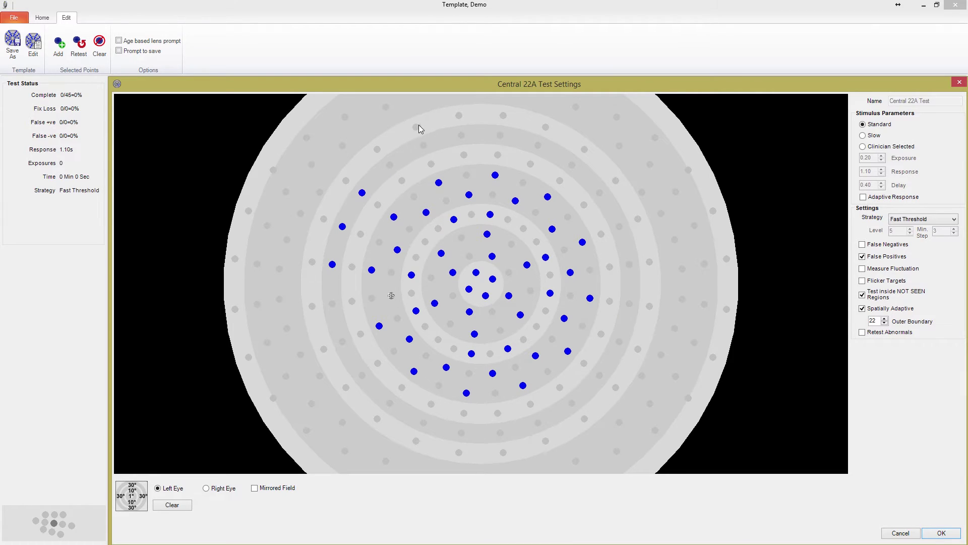
{"action": "left_click", "coordinate": [377, 149]}
{"action": "left_click", "coordinate": [346, 180]}
{"action": "left_click", "coordinate": [323, 219]}
{"action": "left_click", "coordinate": [312, 262]}
{"action": "left_click", "coordinate": [255, 488]}
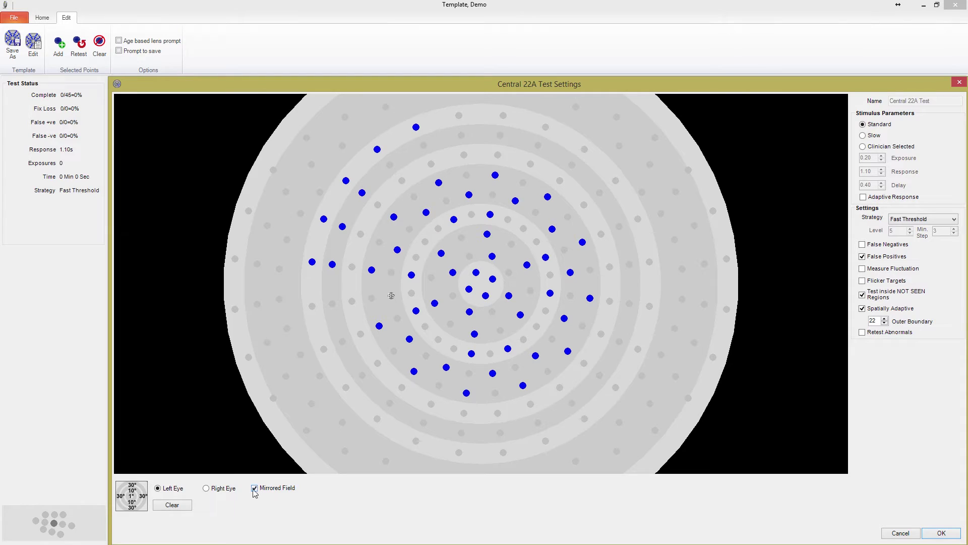
{"action": "left_click", "coordinate": [206, 488]}
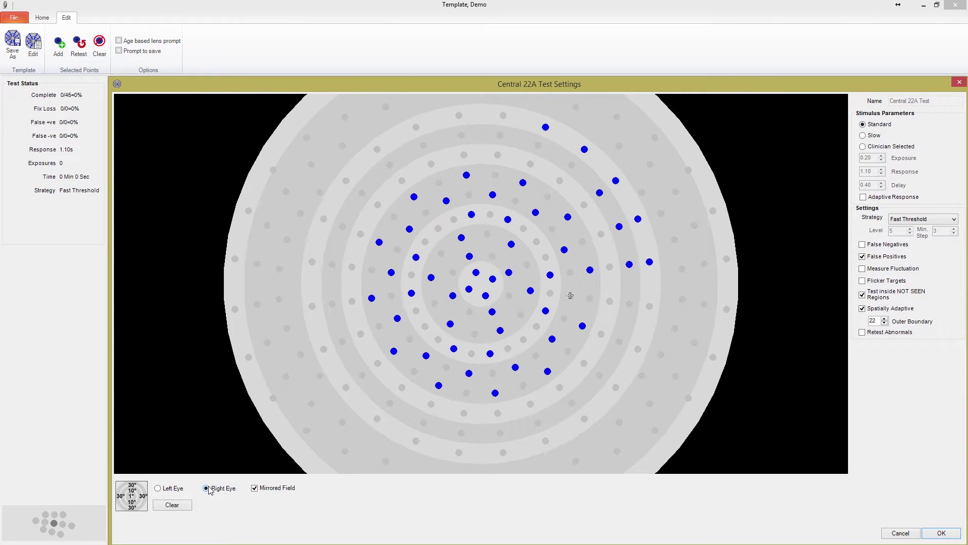
Step: Switch to the left eye and add nine extra points in the upper right field
{"action": "left_click", "coordinate": [173, 489]}
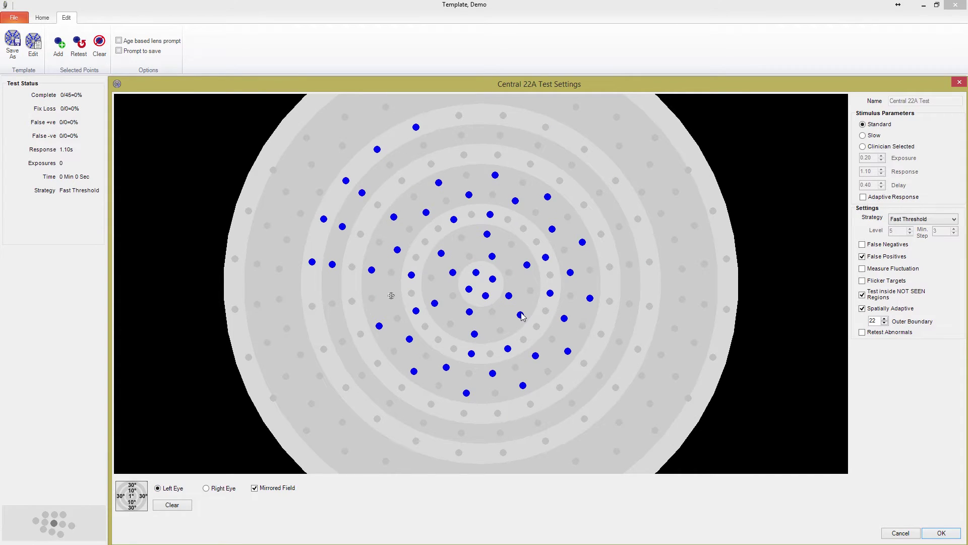
{"action": "left_click", "coordinate": [530, 163]}
{"action": "left_click", "coordinate": [538, 145]}
{"action": "left_click", "coordinate": [545, 127]}
{"action": "left_click", "coordinate": [584, 150]}
{"action": "left_click", "coordinate": [572, 165]}
{"action": "left_click", "coordinate": [560, 180]}
{"action": "left_click", "coordinate": [584, 205]}
{"action": "left_click", "coordinate": [600, 193]}
{"action": "left_click", "coordinate": [616, 180]}
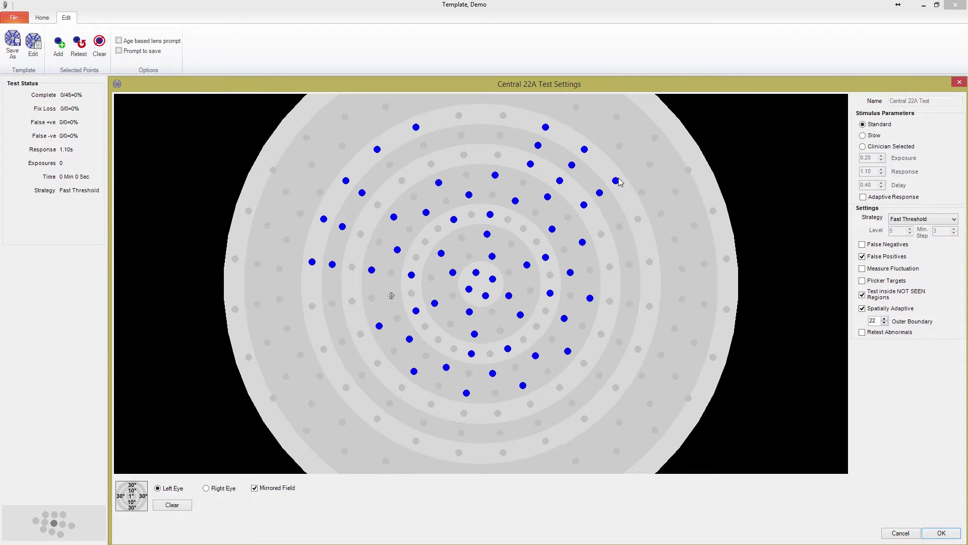
Step: Deselect all nine added upper-right points again
{"action": "left_click", "coordinate": [616, 180]}
{"action": "left_click", "coordinate": [600, 193]}
{"action": "left_click", "coordinate": [584, 205]}
{"action": "left_click", "coordinate": [560, 181]}
{"action": "left_click", "coordinate": [572, 165]}
{"action": "left_click", "coordinate": [585, 149]}
{"action": "left_click", "coordinate": [546, 128]}
{"action": "left_click", "coordinate": [538, 145]}
{"action": "left_click", "coordinate": [531, 164]}
Step: Deselect the five added upper-left outer points
{"action": "left_click", "coordinate": [416, 127]}
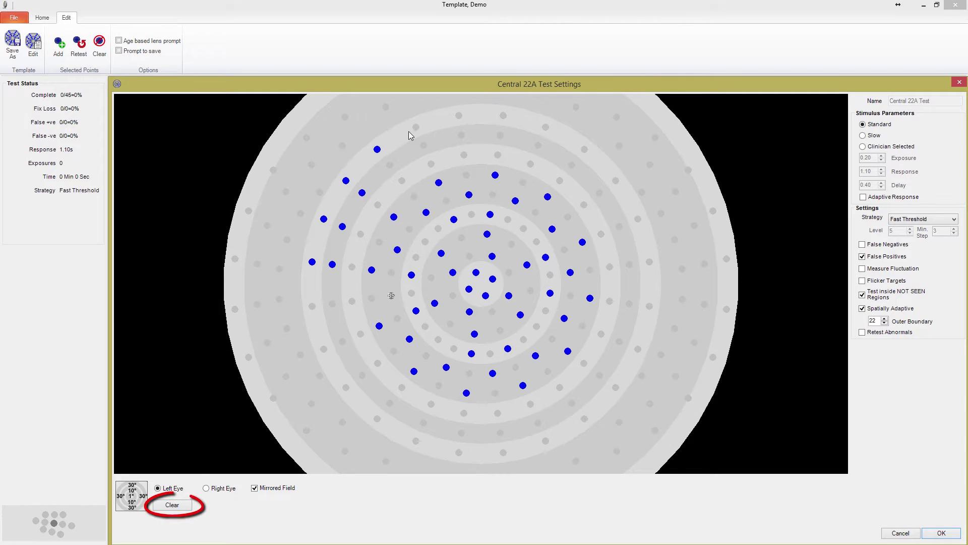
{"action": "left_click", "coordinate": [377, 150]}
{"action": "left_click", "coordinate": [346, 181]}
{"action": "left_click", "coordinate": [324, 219]}
{"action": "left_click", "coordinate": [312, 262]}
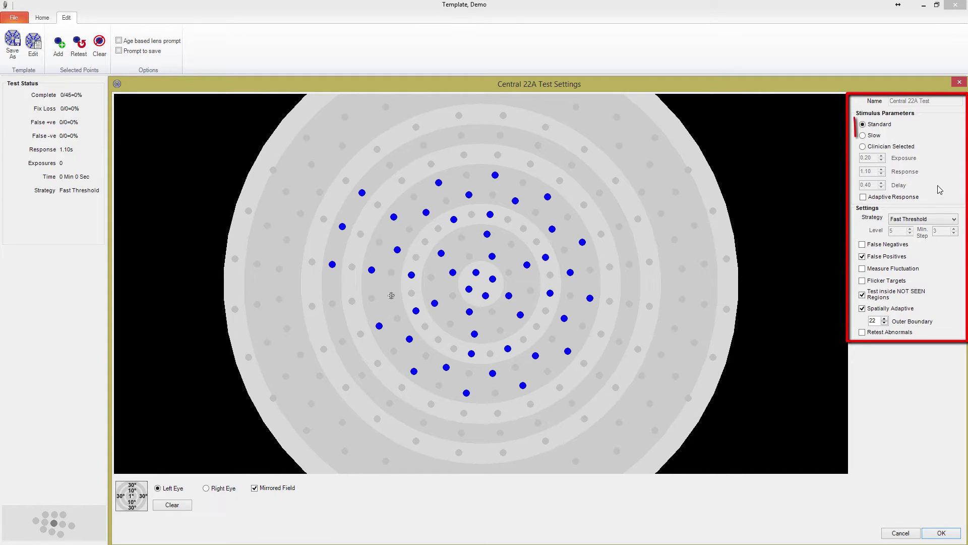
Step: Try Slow and Clinician Selected timing with adjusted delay and response, then restore Standard (0.20, 1.10, 0.40)
{"action": "left_click", "coordinate": [886, 135]}
{"action": "left_click", "coordinate": [863, 124]}
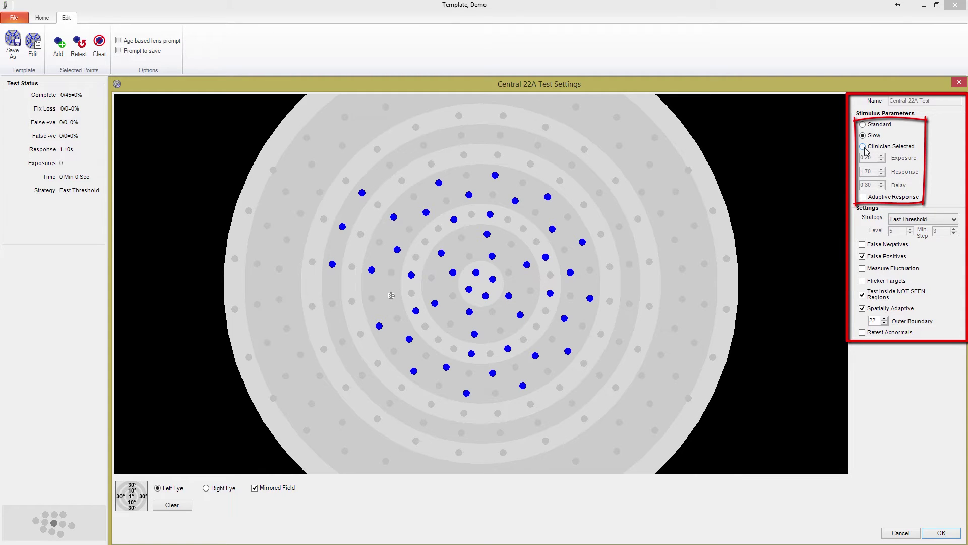
{"action": "left_click", "coordinate": [864, 147]}
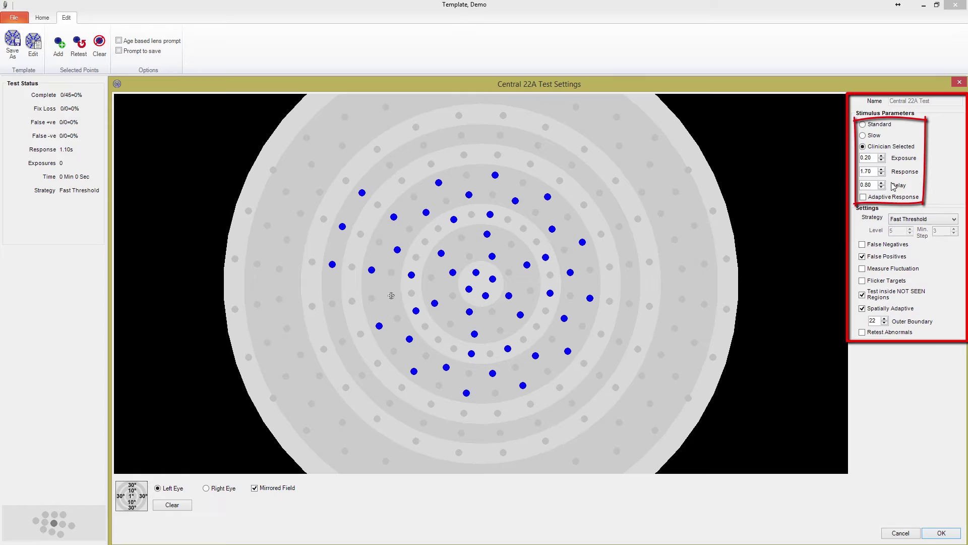
{"action": "left_click", "coordinate": [883, 183]}
{"action": "left_click", "coordinate": [883, 183]}
{"action": "left_click", "coordinate": [881, 183]}
{"action": "left_click", "coordinate": [882, 188]}
{"action": "left_click", "coordinate": [882, 173]}
{"action": "left_click", "coordinate": [882, 174]}
{"action": "left_click", "coordinate": [868, 125]}
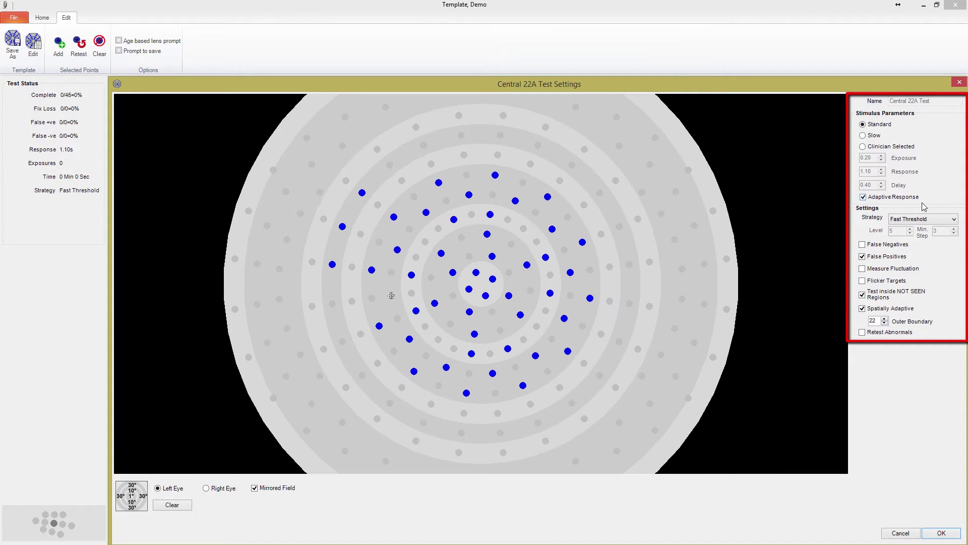
Step: Try the Fixed Level strategy with its level adjusted, then switch the strategy to Threshold
{"action": "left_click", "coordinate": [945, 221]}
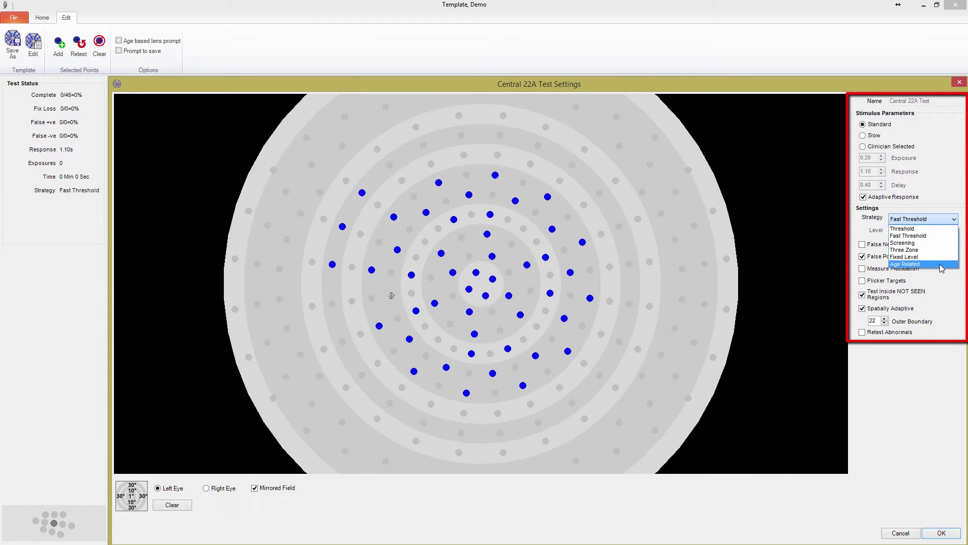
{"action": "left_click", "coordinate": [931, 216]}
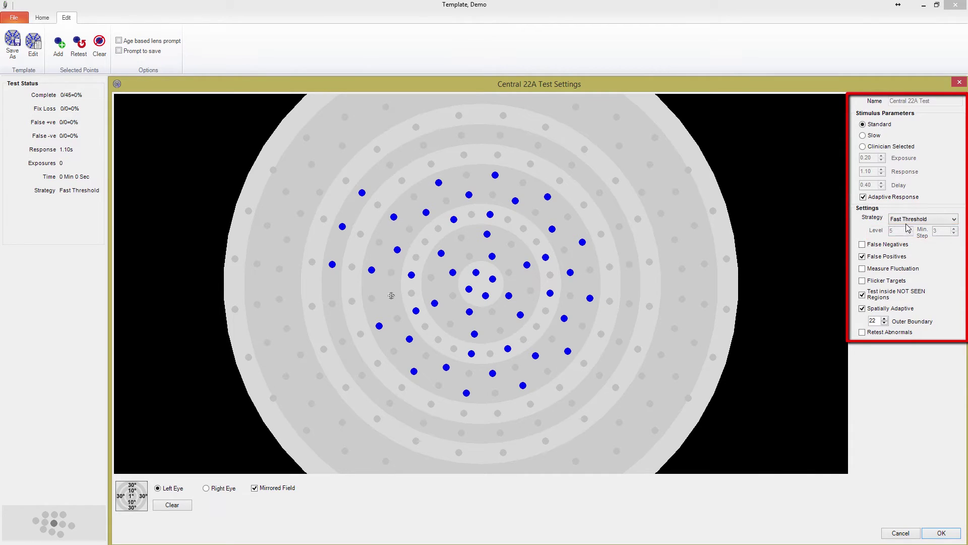
{"action": "left_click", "coordinate": [911, 219]}
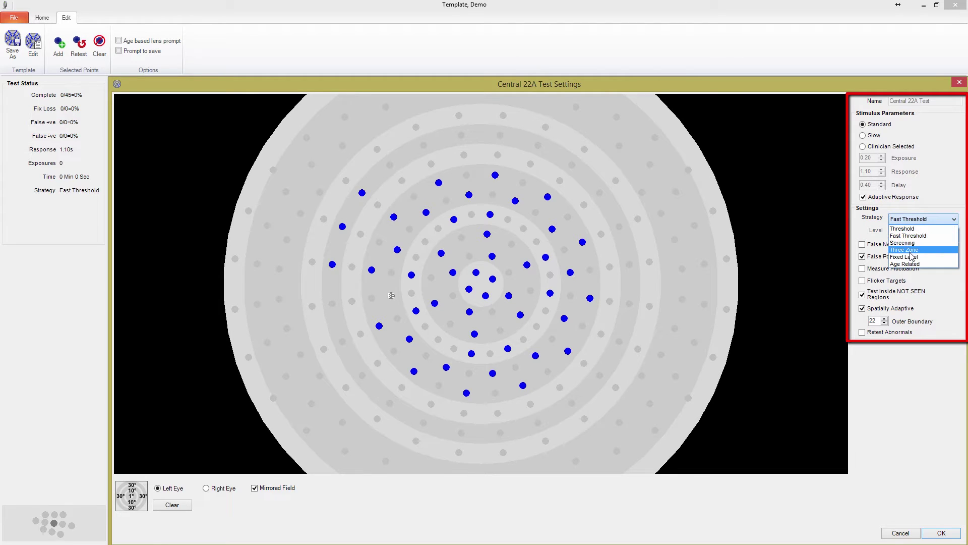
{"action": "left_click", "coordinate": [911, 258]}
{"action": "left_click", "coordinate": [910, 228]}
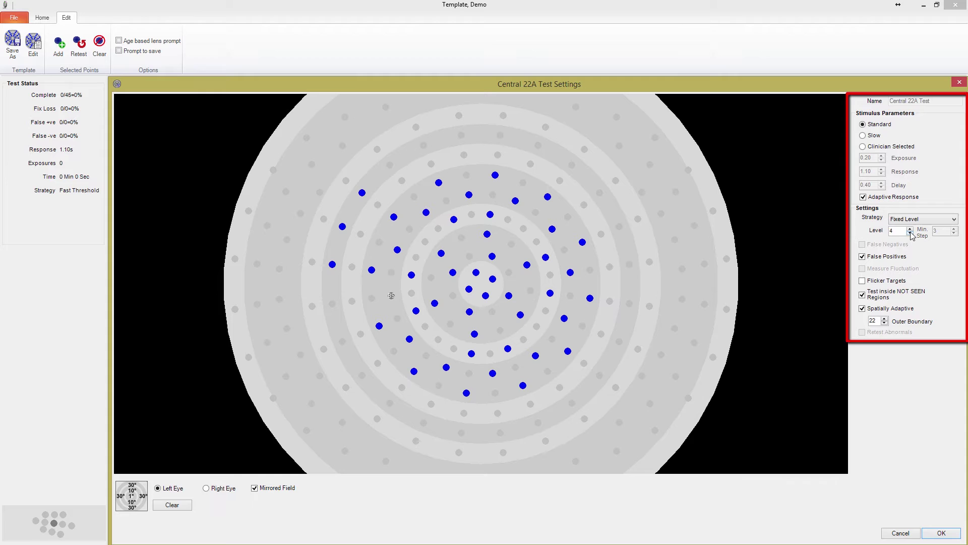
{"action": "left_click", "coordinate": [910, 232]}
{"action": "left_click", "coordinate": [910, 232]}
{"action": "left_click", "coordinate": [935, 223]}
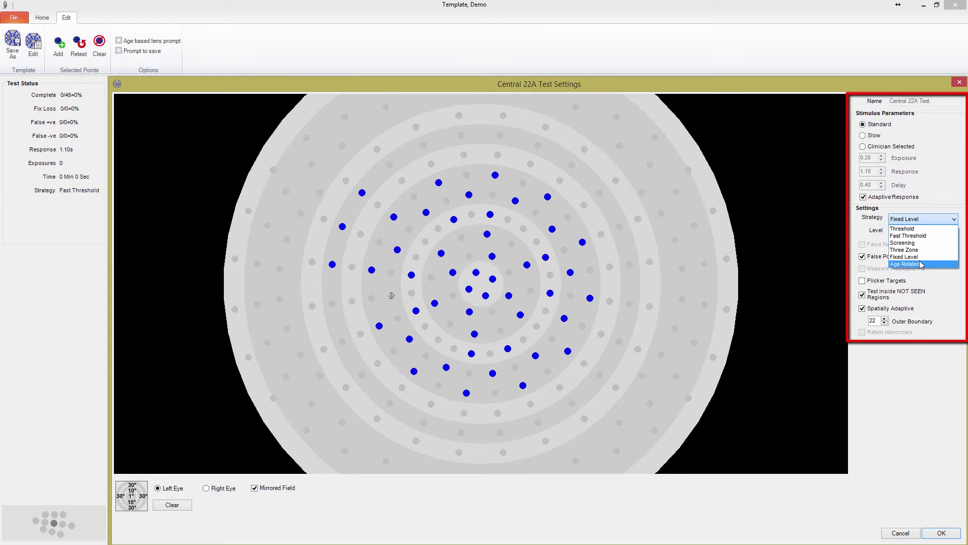
{"action": "left_click", "coordinate": [914, 228]}
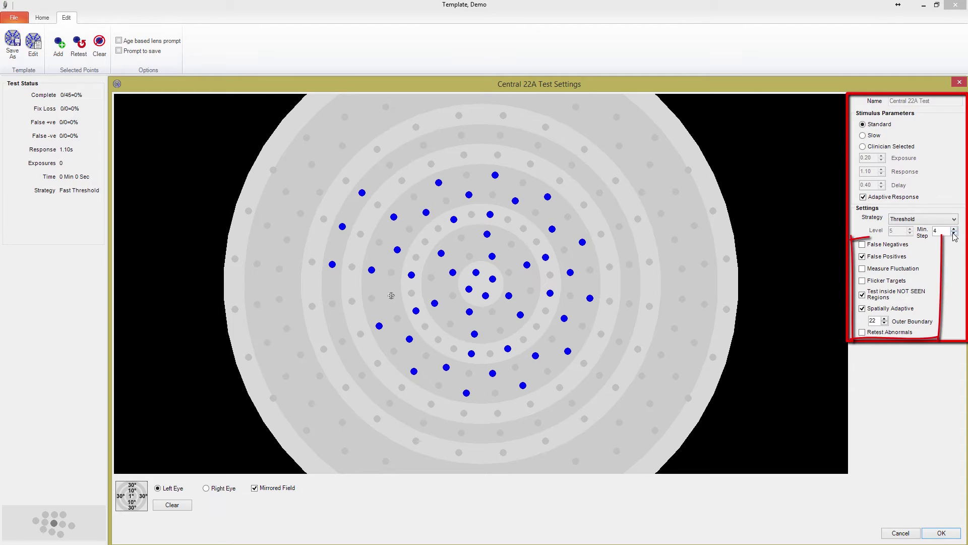
Step: Lower Min. Step to 3, switch the strategy to Fast Threshold, and try the False Negatives checkbox
{"action": "left_click", "coordinate": [954, 234]}
{"action": "left_click", "coordinate": [942, 219]}
{"action": "left_click", "coordinate": [931, 236]}
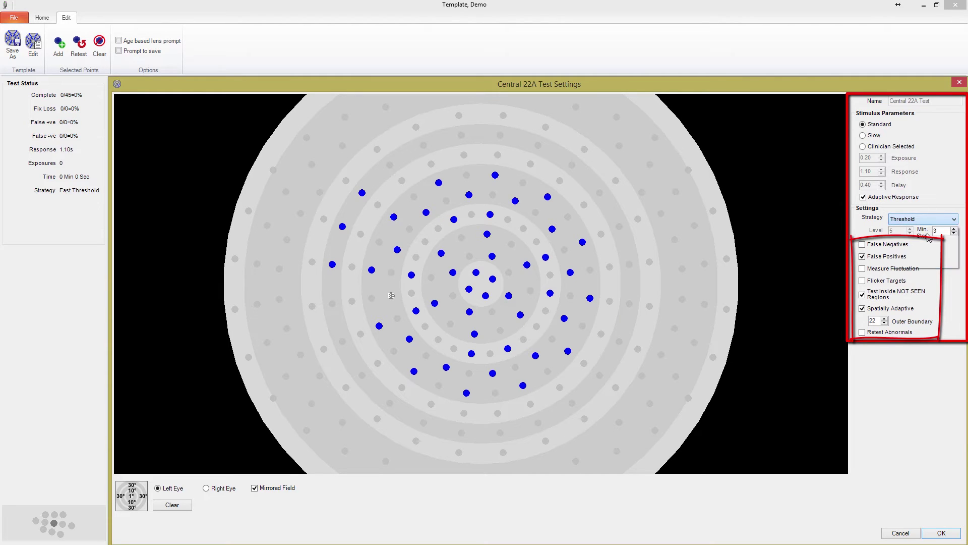
{"action": "left_click", "coordinate": [868, 250]}
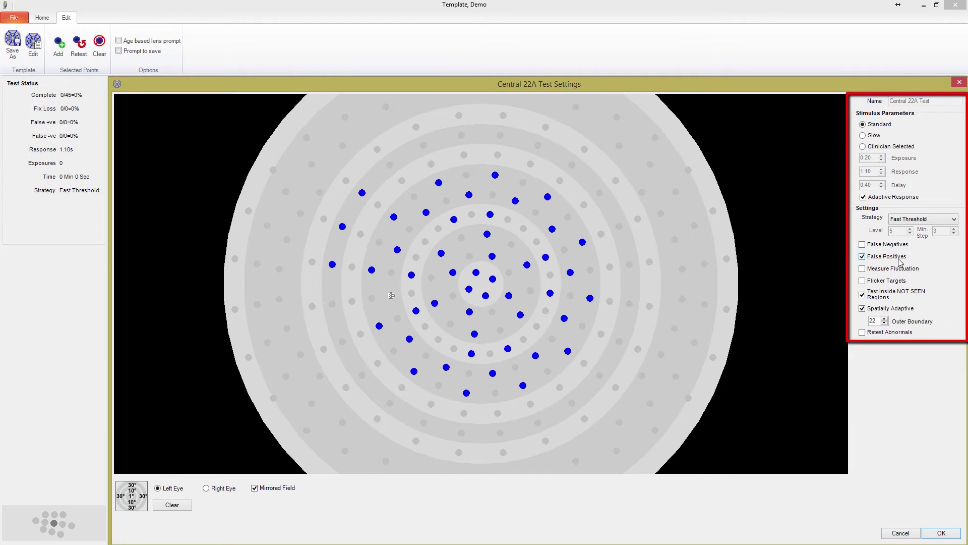
{"action": "left_click", "coordinate": [867, 259]}
{"action": "left_click", "coordinate": [867, 260]}
{"action": "left_click", "coordinate": [864, 270]}
{"action": "left_click", "coordinate": [863, 269]}
Step: Toggle Flicker Targets on and back off, then enable Retest Abnormals
{"action": "left_click", "coordinate": [863, 281]}
{"action": "left_click", "coordinate": [863, 281]}
{"action": "left_click", "coordinate": [863, 332]}
{"action": "left_click", "coordinate": [863, 310]}
{"action": "left_click", "coordinate": [863, 310]}
{"action": "left_click", "coordinate": [884, 318]}
{"action": "left_click", "coordinate": [884, 318]}
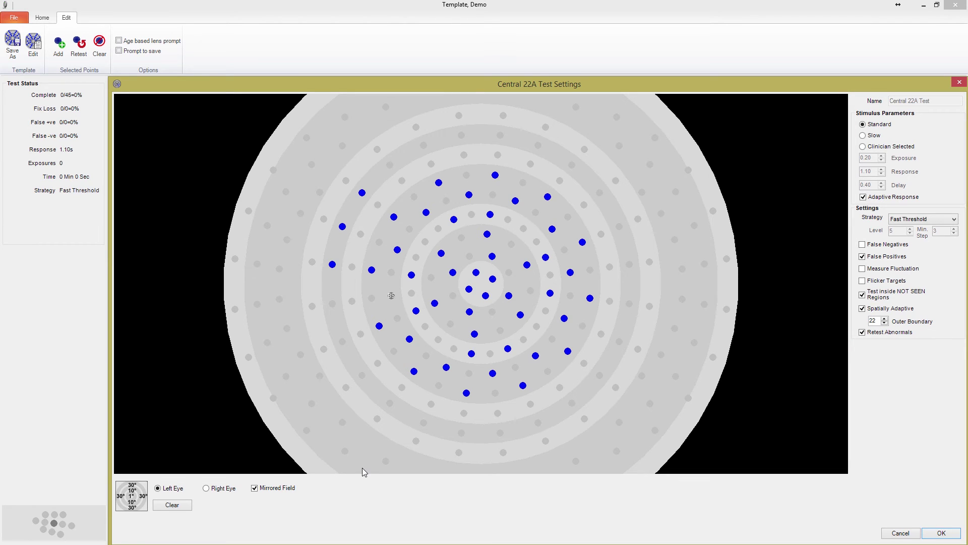
Step: Clear the pattern and add seven new test points around fixation
{"action": "left_click", "coordinate": [187, 505]}
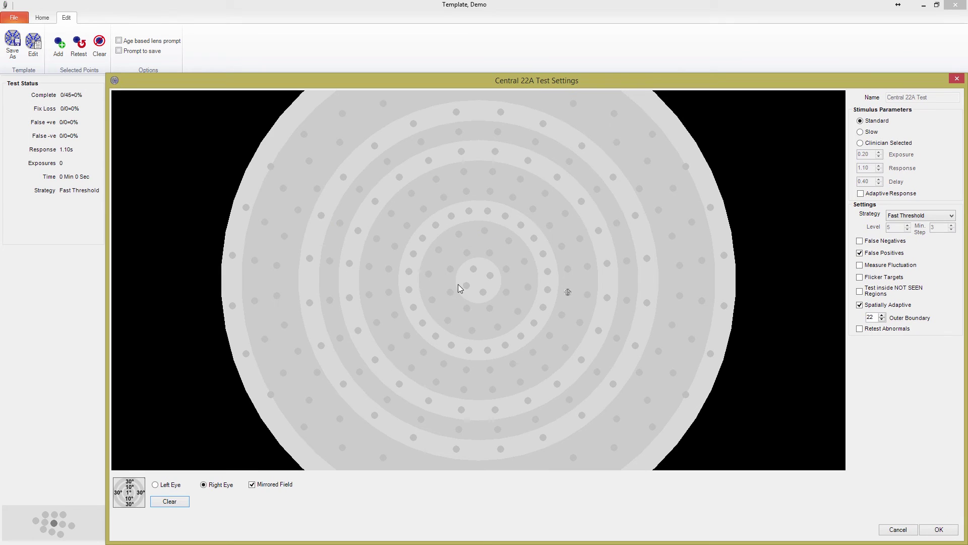
{"action": "left_click", "coordinate": [447, 321]}
{"action": "left_click", "coordinate": [518, 311]}
{"action": "left_click", "coordinate": [509, 241]}
{"action": "left_click", "coordinate": [467, 286]}
{"action": "left_click", "coordinate": [490, 275]}
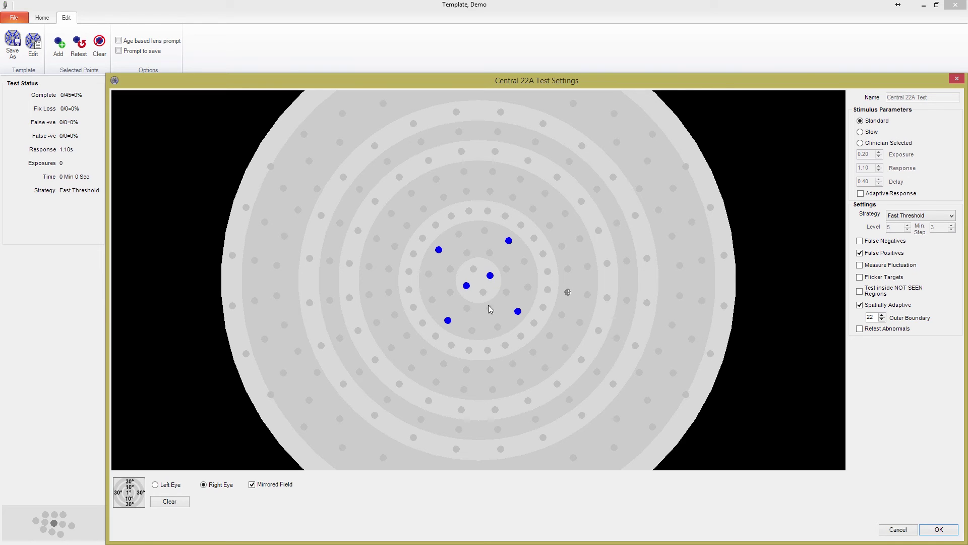
{"action": "left_click", "coordinate": [489, 308]}
{"action": "left_click", "coordinate": [467, 252]}
Step: Set Outer Boundary to 10 and accept the test settings
{"action": "double_click", "coordinate": [878, 317]}
{"action": "type", "text": "10"}
{"action": "left_click", "coordinate": [939, 529]}
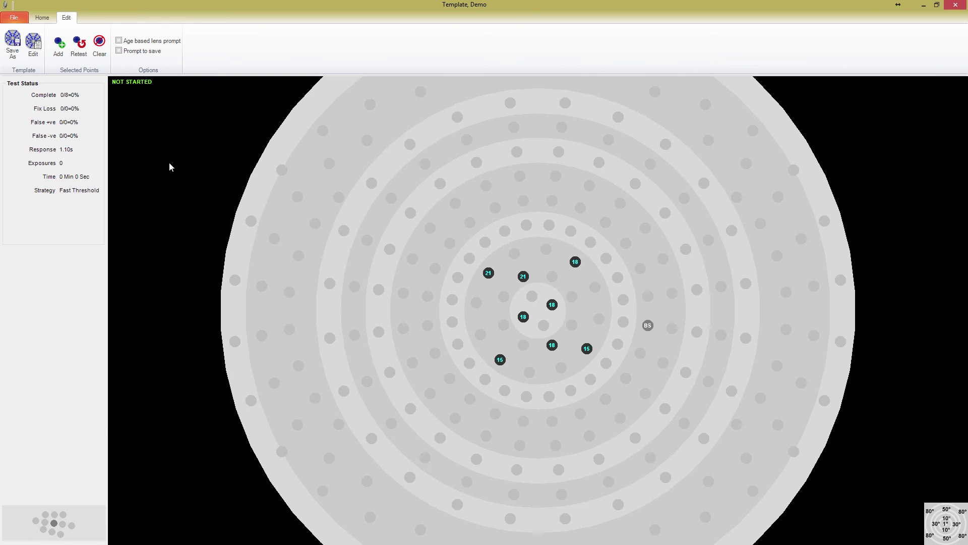
Step: Save the current eight-point pattern via Save As under the name 'Sparse Macular'
{"action": "left_click", "coordinate": [15, 56]}
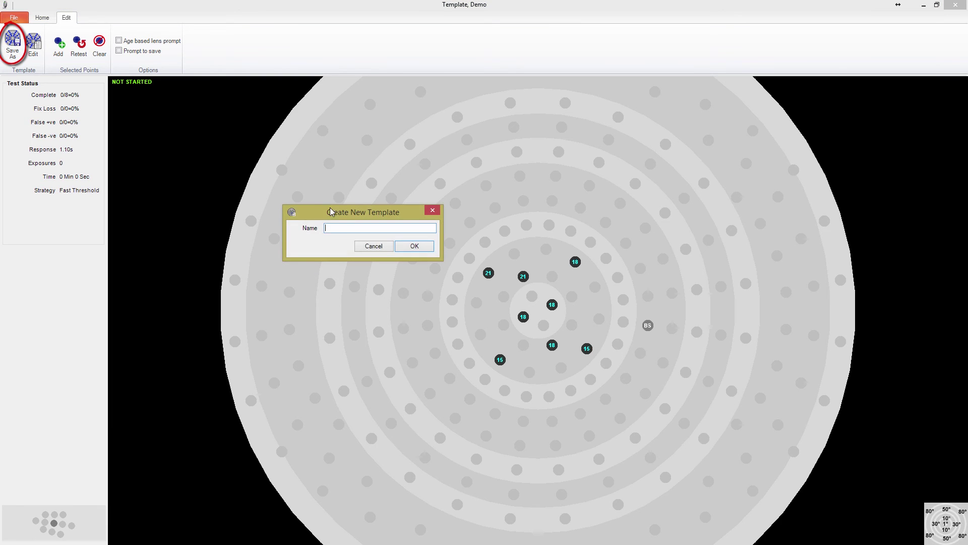
{"action": "type", "text": "Sparse Macular"}
{"action": "key", "text": "Return"}
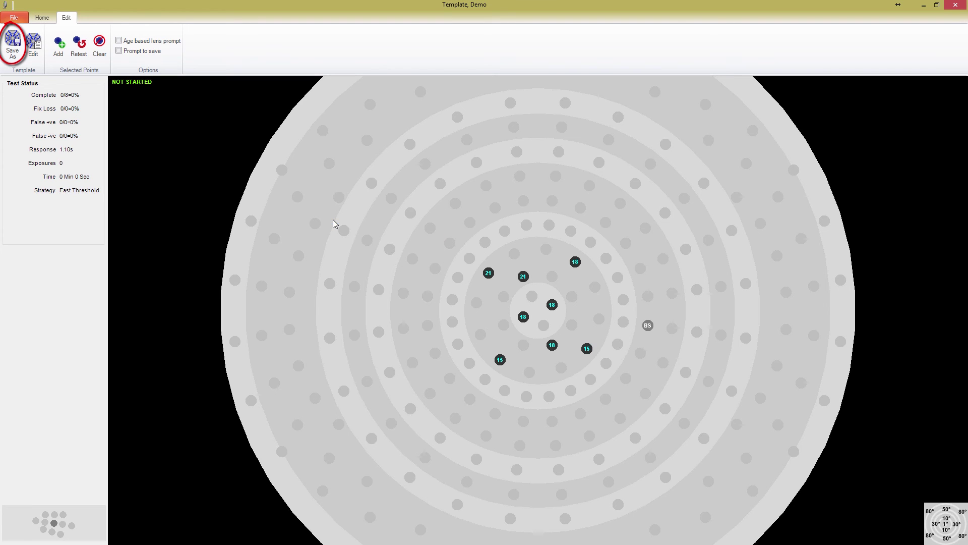
Step: On the Home tab, keep Sparse Macular as the selected test and switch to the left eye
{"action": "left_click", "coordinate": [41, 17]}
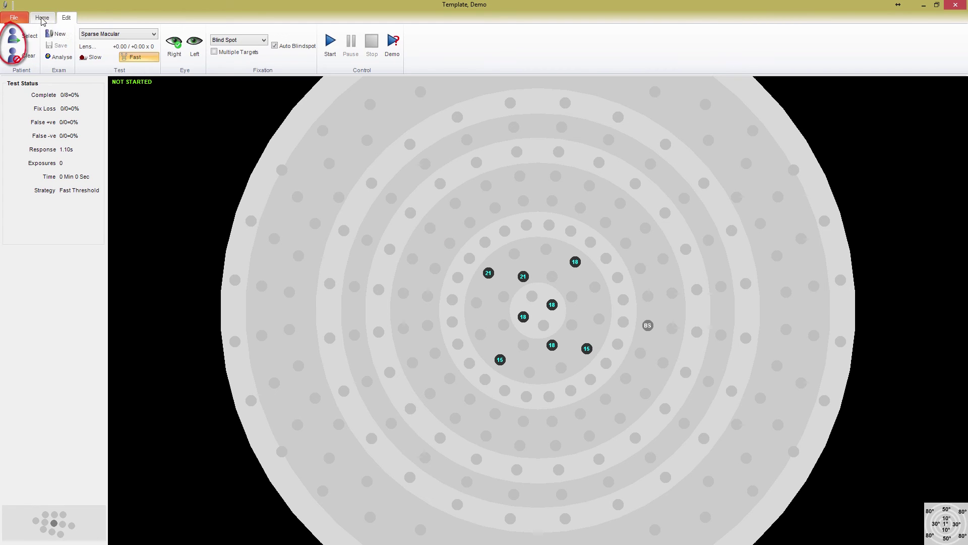
{"action": "left_click", "coordinate": [120, 38]}
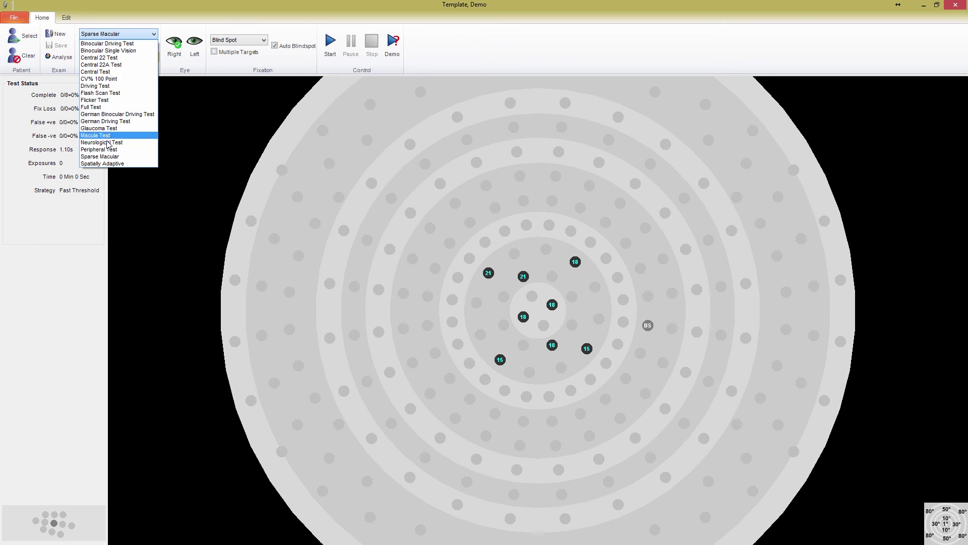
{"action": "left_click", "coordinate": [106, 159]}
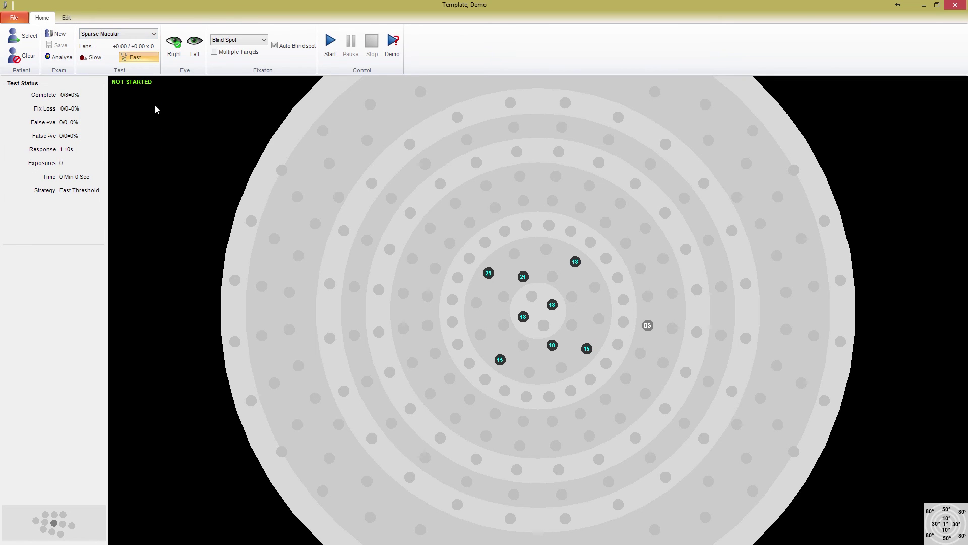
{"action": "left_click", "coordinate": [195, 45]}
Step: Run the Sparse Macular test, stop it partway, and discard the result without saving
{"action": "left_click", "coordinate": [330, 43]}
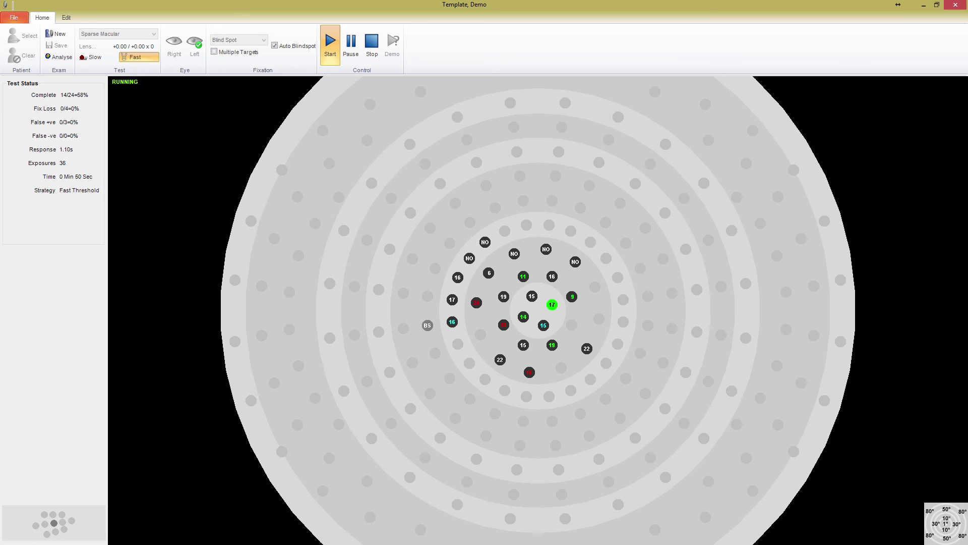
{"action": "left_click", "coordinate": [372, 44]}
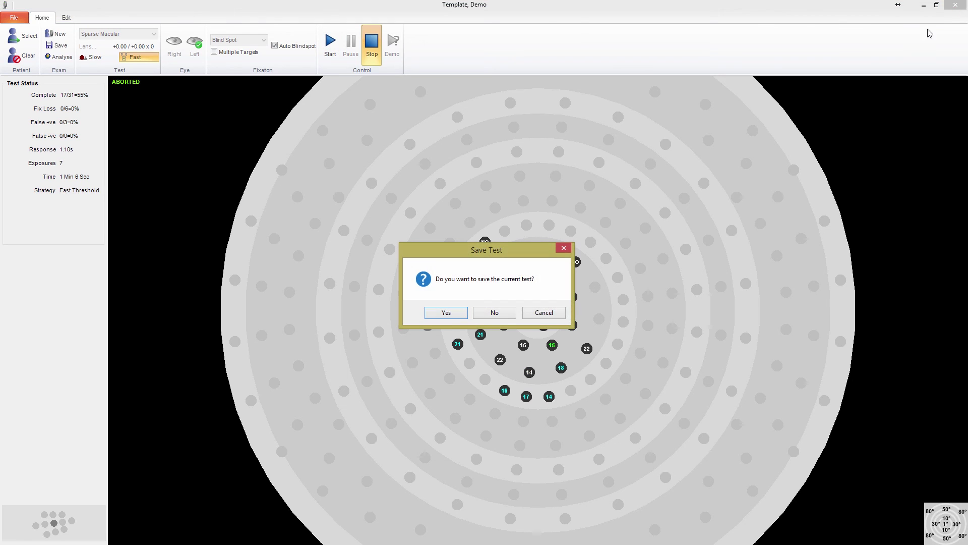
{"action": "left_click", "coordinate": [495, 313]}
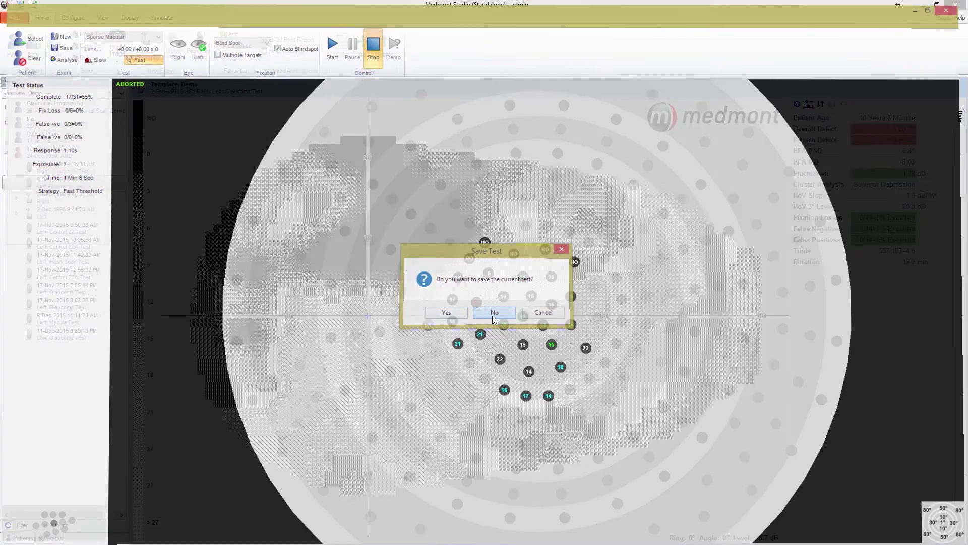
{"action": "left_click", "coordinate": [74, 20]}
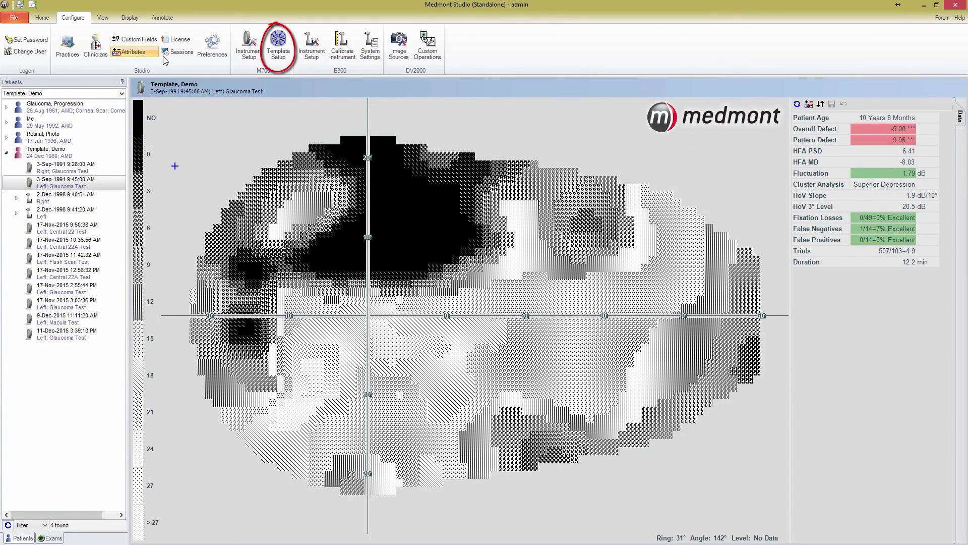
{"action": "left_click", "coordinate": [288, 56]}
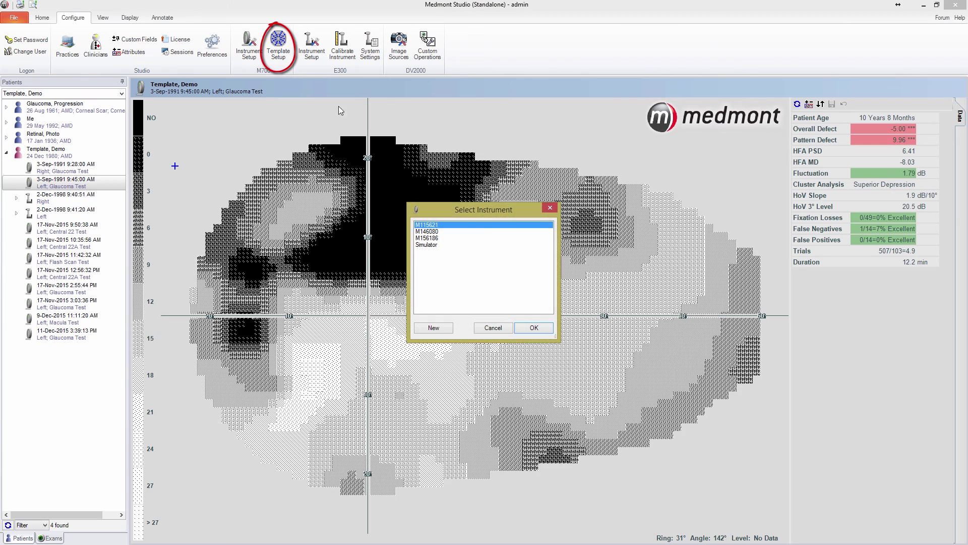
{"action": "double_click", "coordinate": [430, 246]}
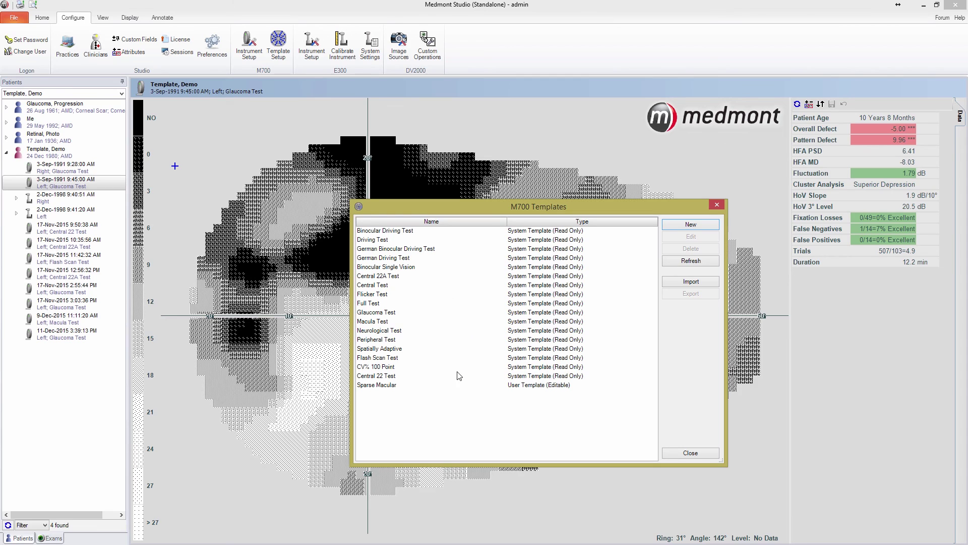
{"action": "left_click", "coordinate": [558, 387]}
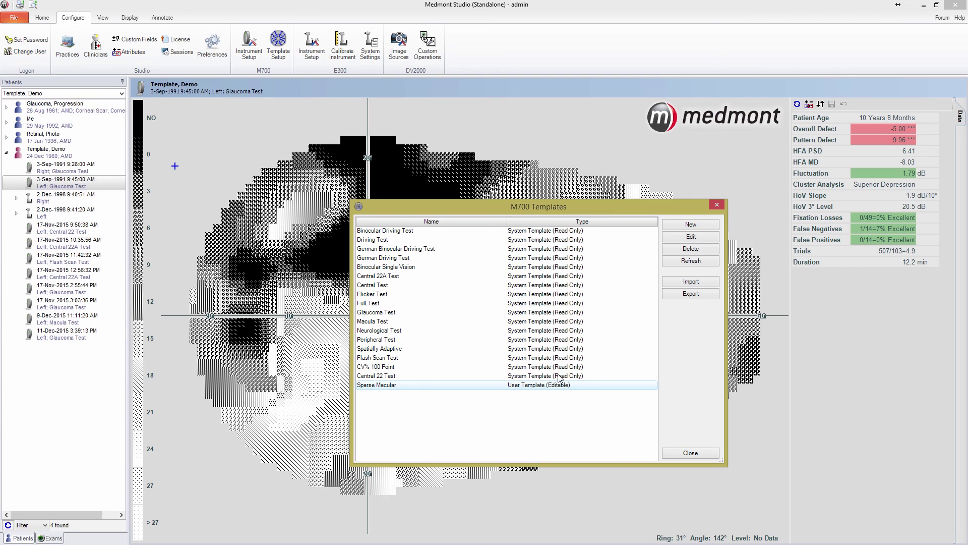
{"action": "left_click", "coordinate": [557, 376]}
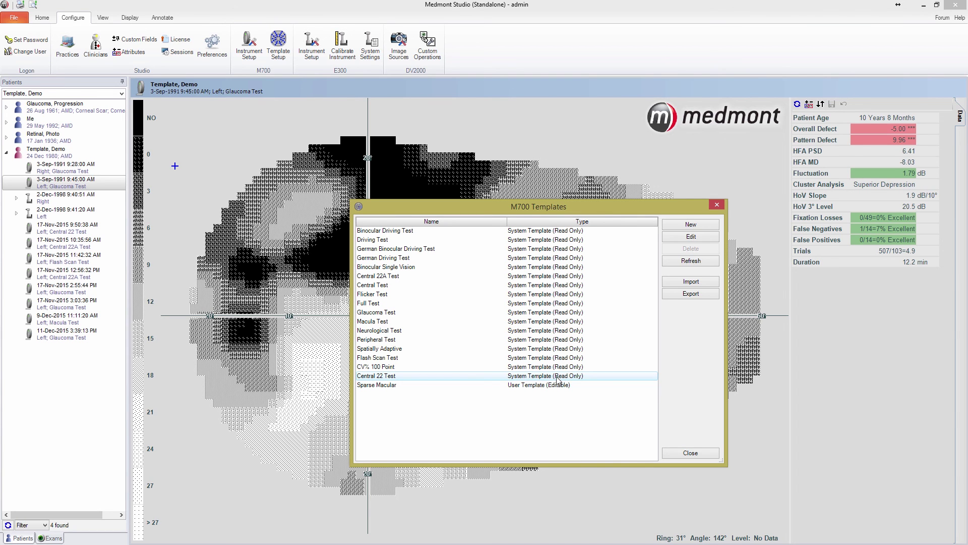
{"action": "left_click", "coordinate": [561, 367]}
{"action": "left_click", "coordinate": [676, 236]}
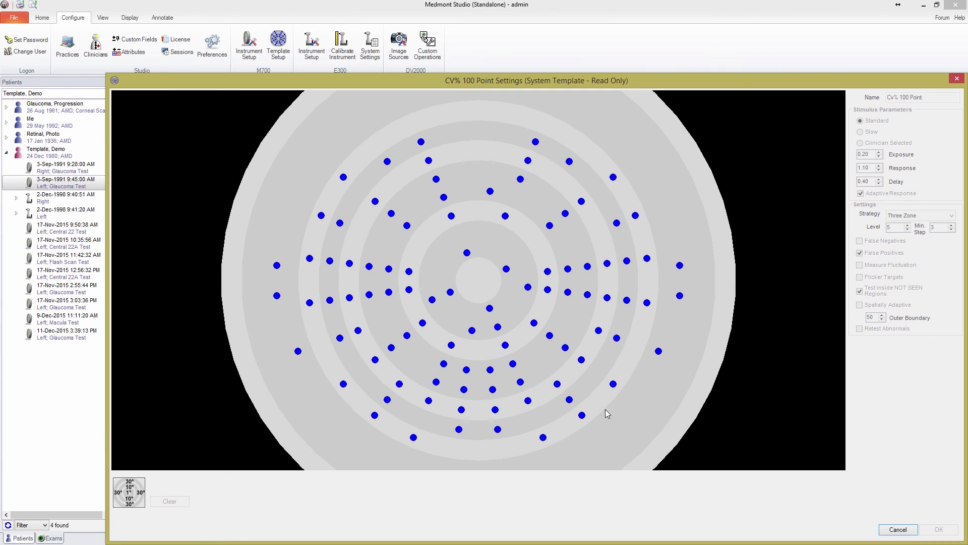
{"action": "left_click", "coordinate": [899, 529]}
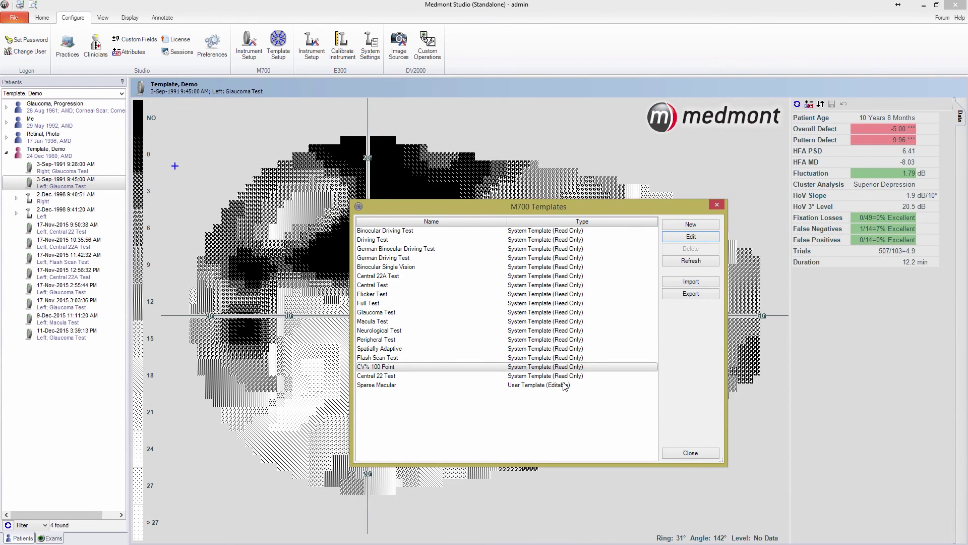
Step: Select the Sparse Macular row, the one editable user template among the read-only system templates
{"action": "left_click", "coordinate": [561, 386]}
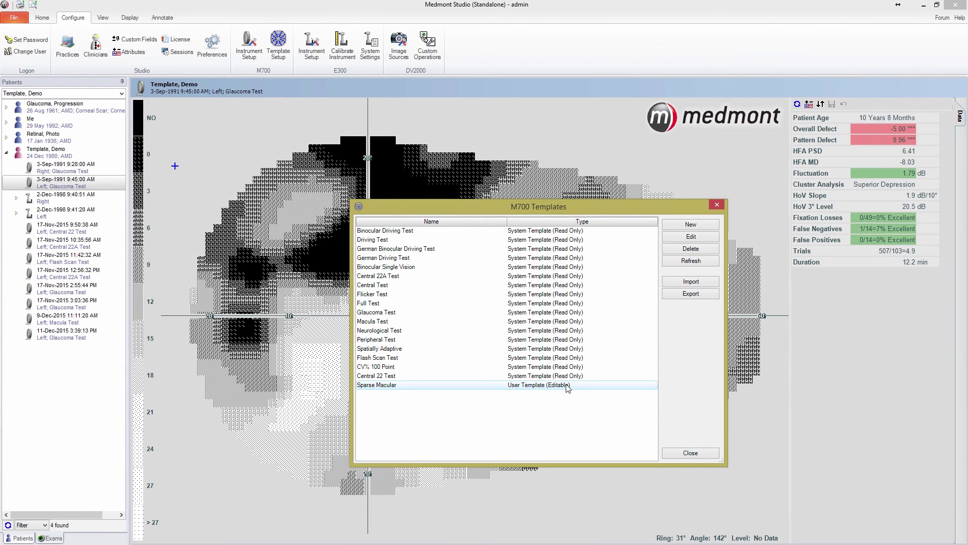